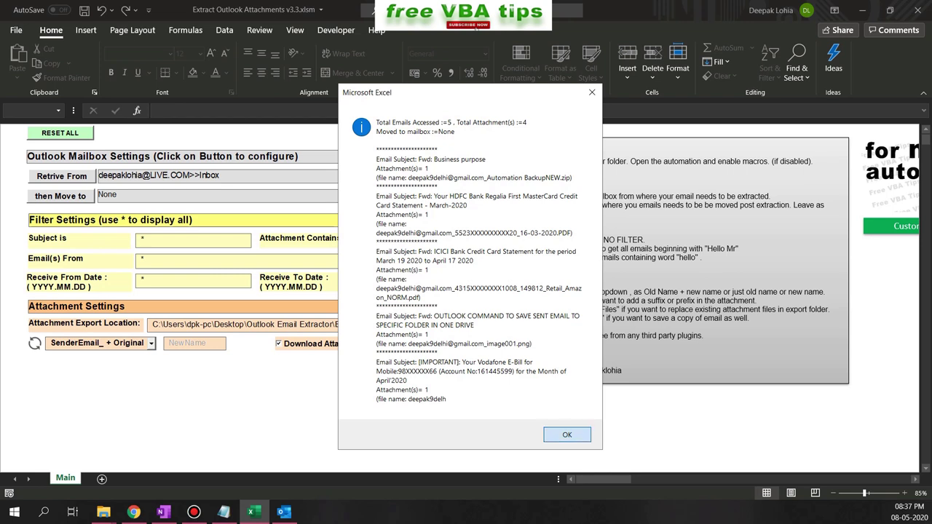
- Review the four extracted files in Extract and the Outlook inbox, then minimize both windows
key("Return")
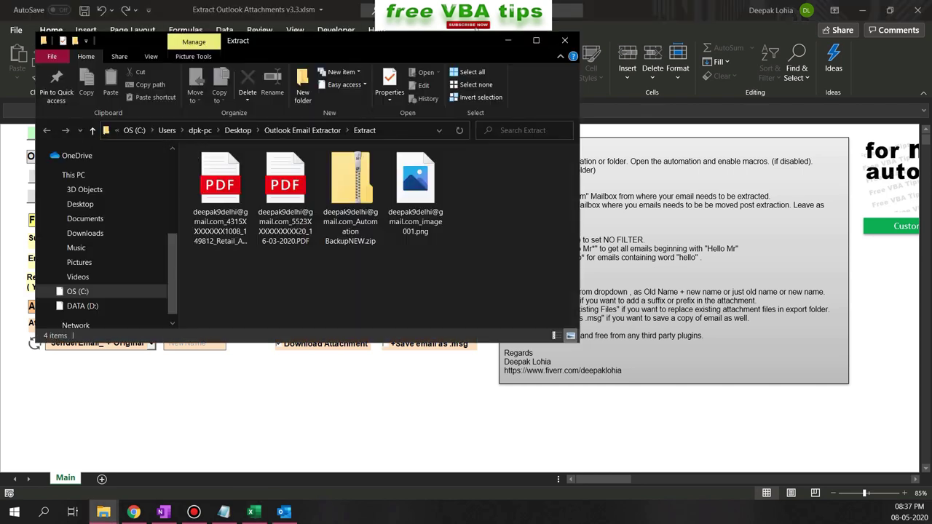
left_click_drag(520, 148, 185, 271)
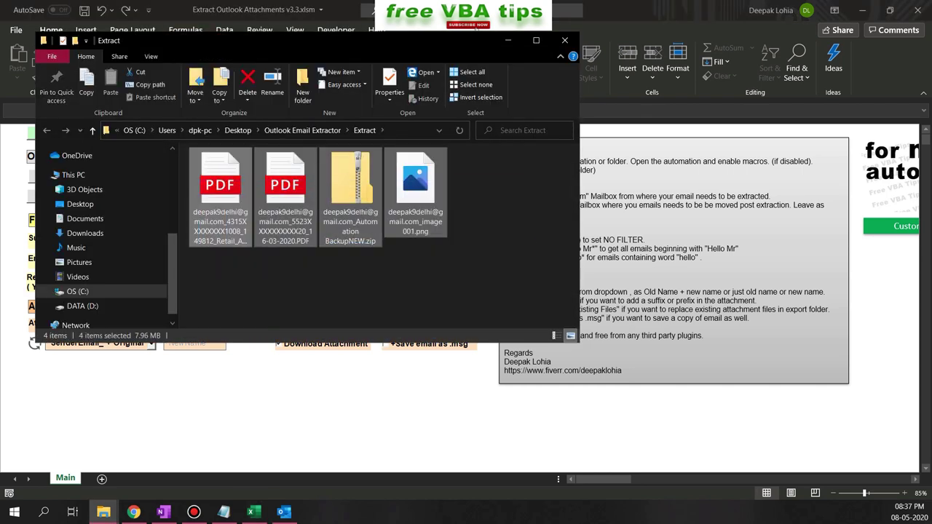
key("alt+Tab")
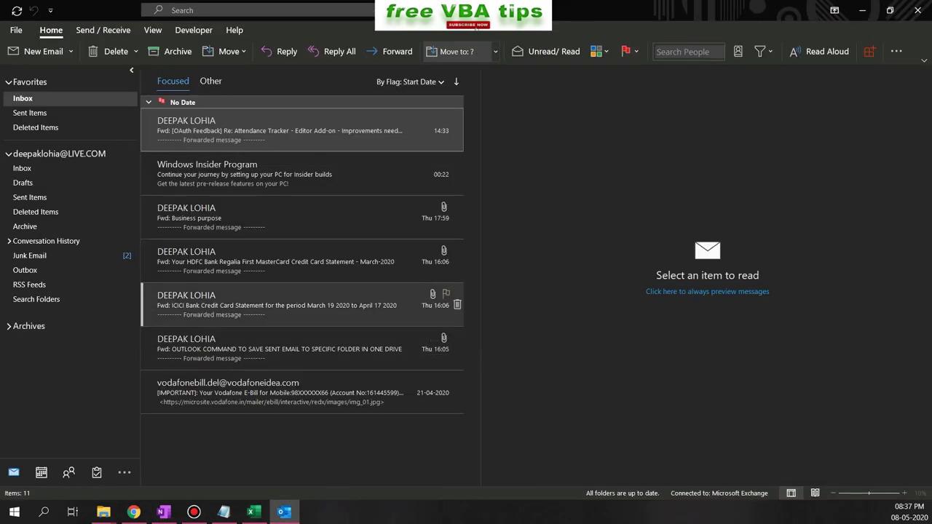
left_click(862, 10)
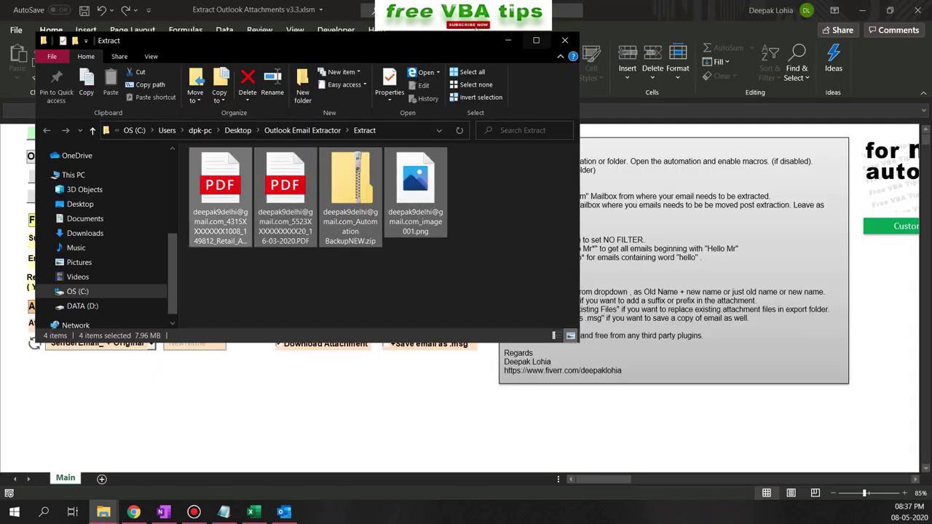
left_click(507, 40)
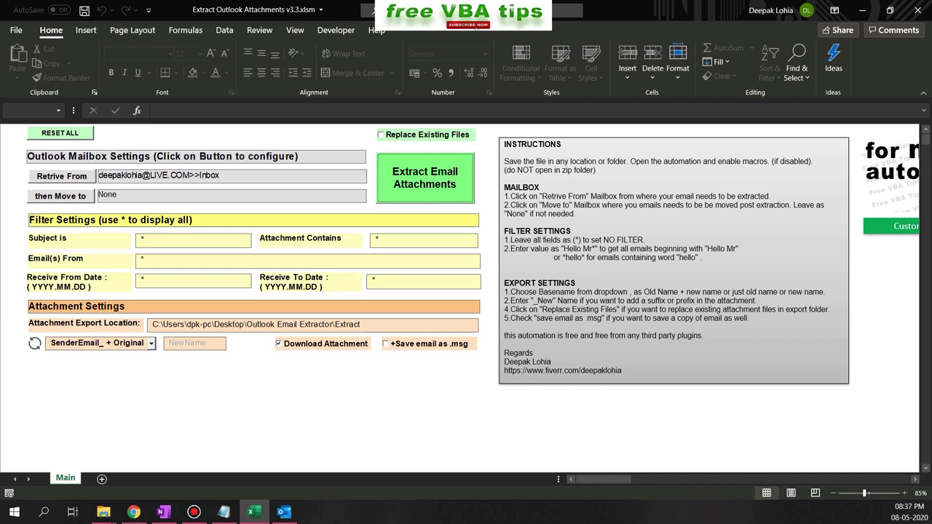
- Use RESET ALL to clear the source mailbox and restore original attachment names
left_click(60, 133)
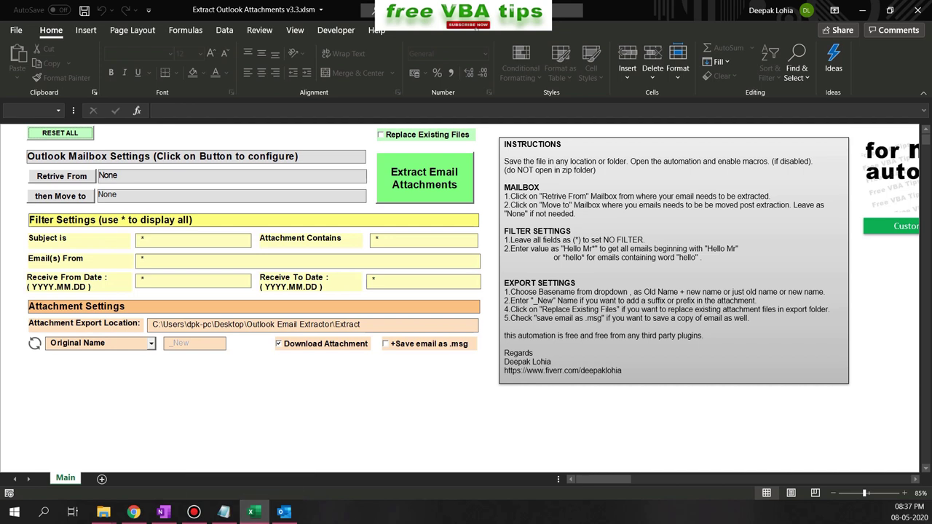
- Set Retrieve From to the email account's Inbox as Sub Folder1, leaving filters as wildcards
left_click(61, 176)
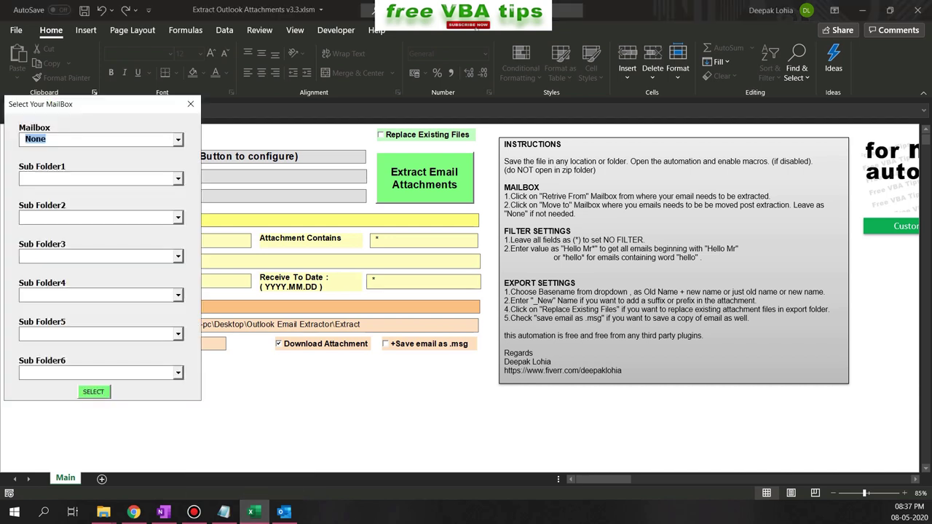
key("alt+Down")
key("Down")
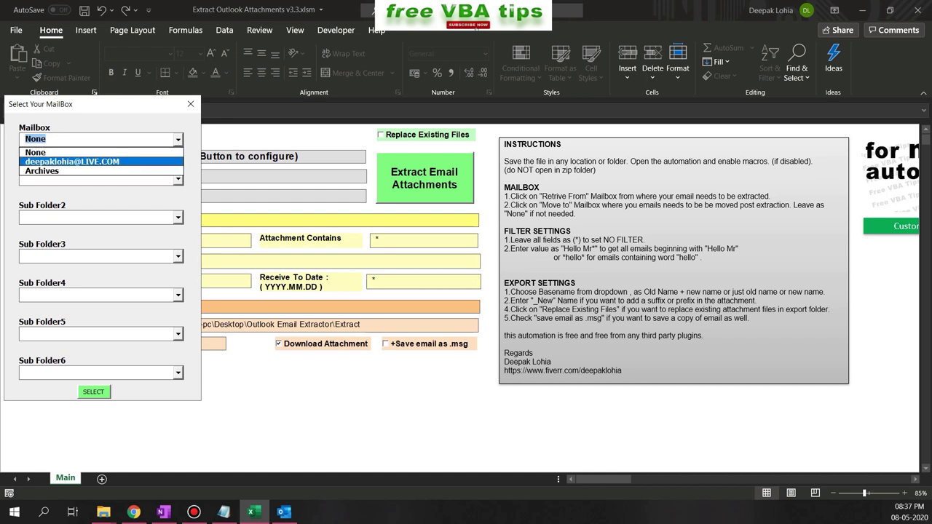
key("Return")
key("Tab")
key("alt+Down")
key("Down")
key("Down")
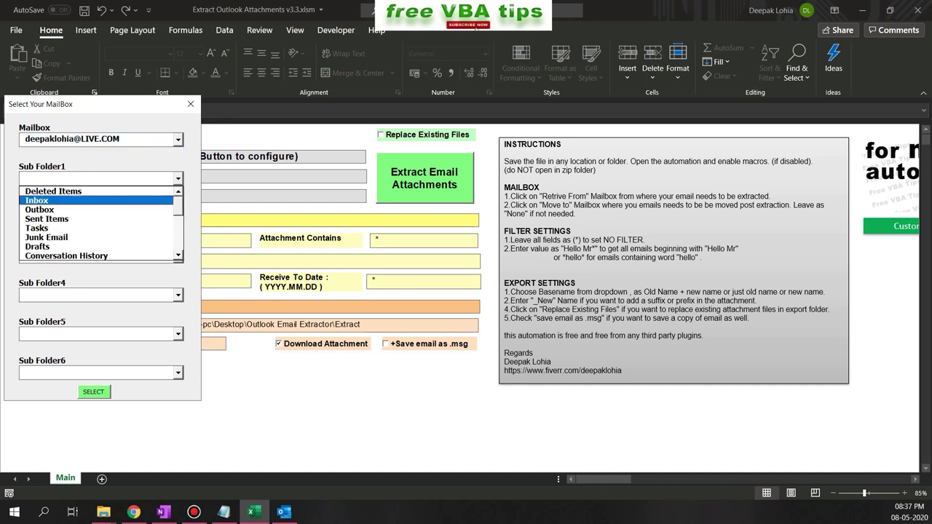
key("Return")
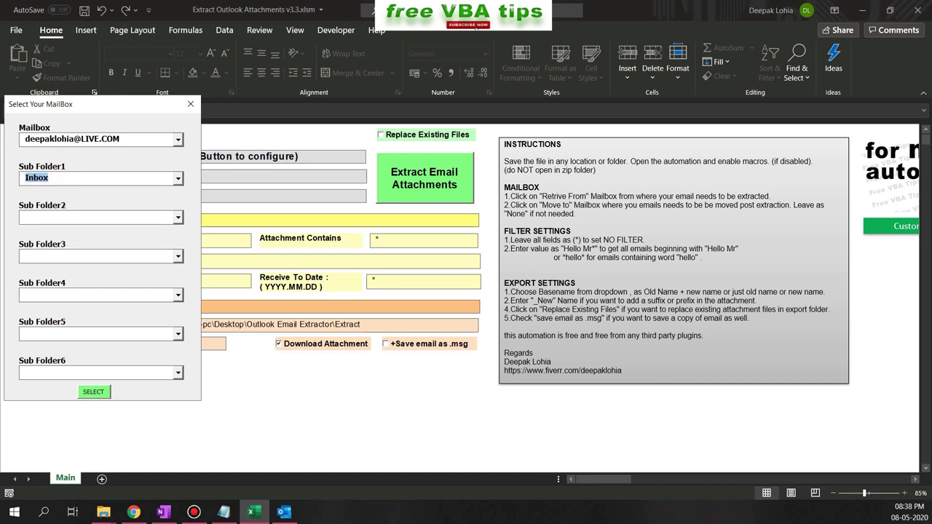
key("Return")
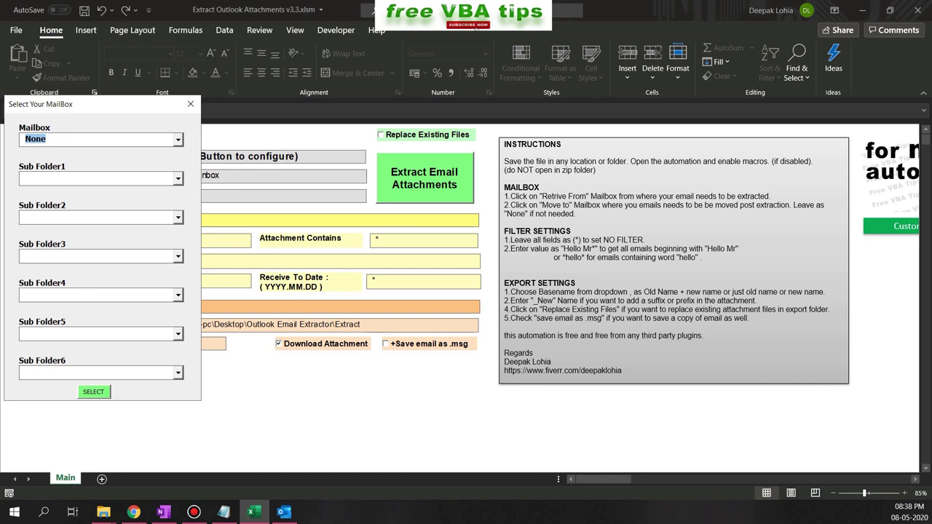
left_click(93, 392)
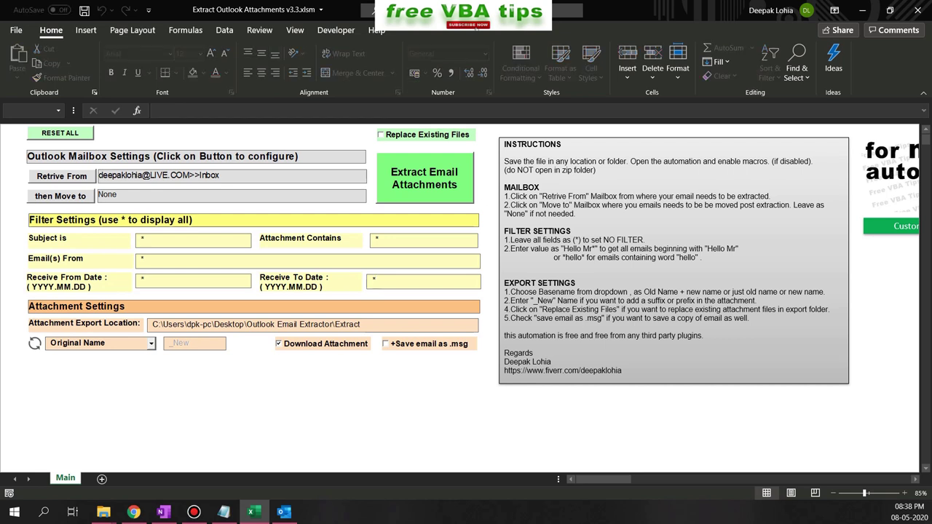
- Re-run Extract Email Attachments, which reports 5 emails and 4 attachments, and dismiss the summary
left_click_drag(354, 324, 153, 324)
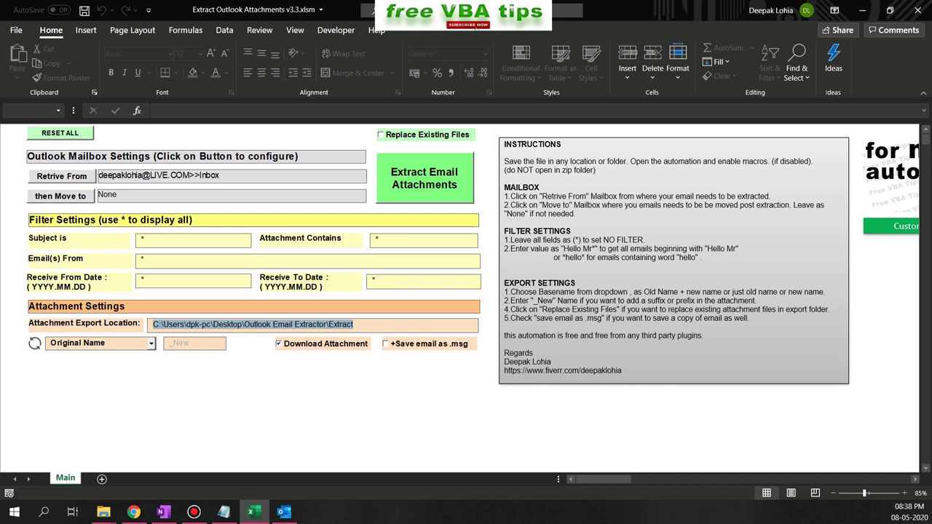
left_click(424, 178)
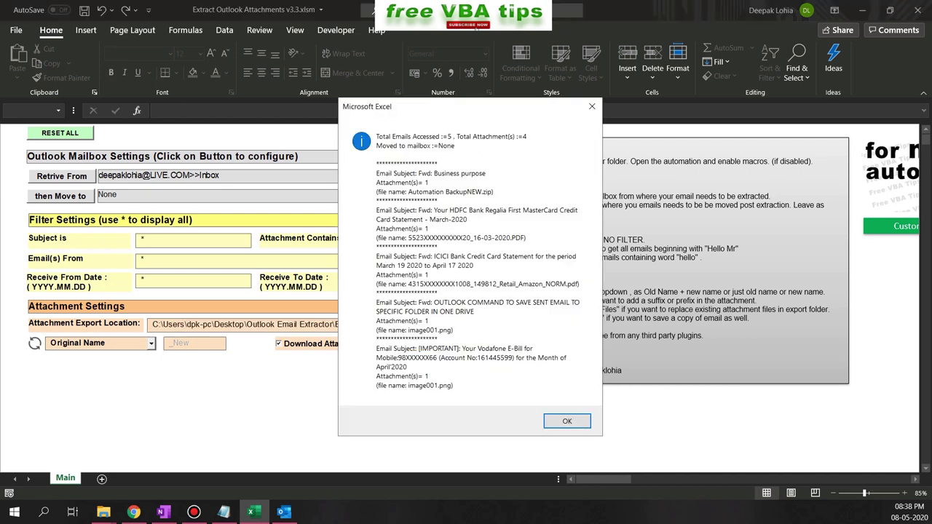
left_click(566, 421)
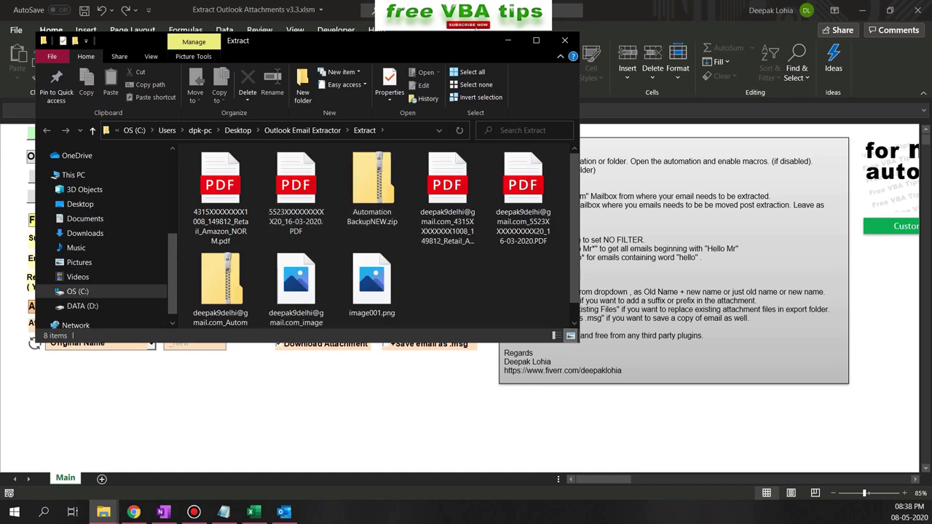
- Delete all eight files from the Extract folder and minimize Explorer
key("ctrl+a")
key("Delete")
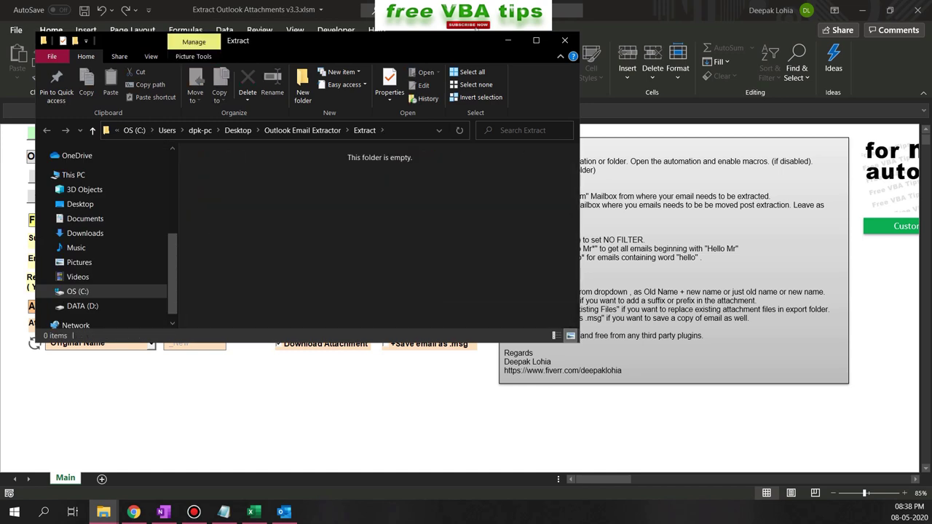
left_click(508, 40)
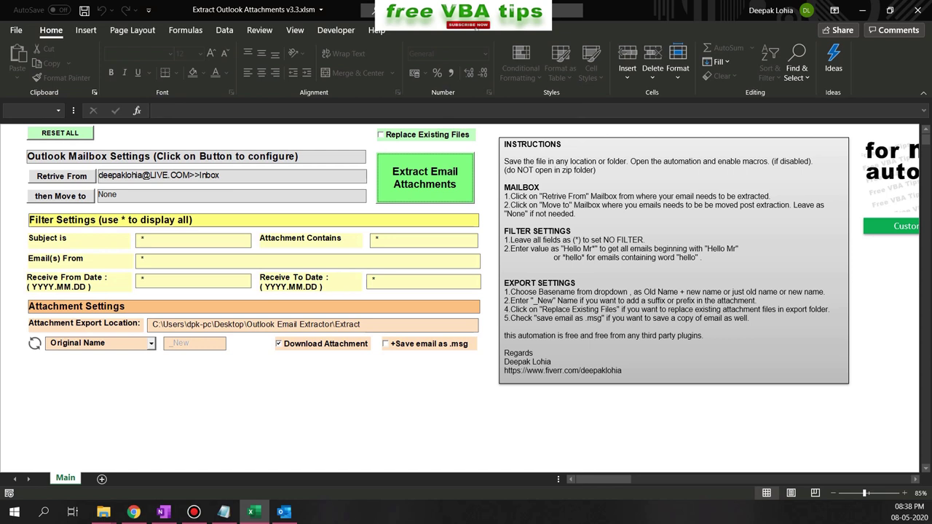
- Enable Replace Existing Files and re-extract, leaving four original-named attachments in Extract
key("Tab")
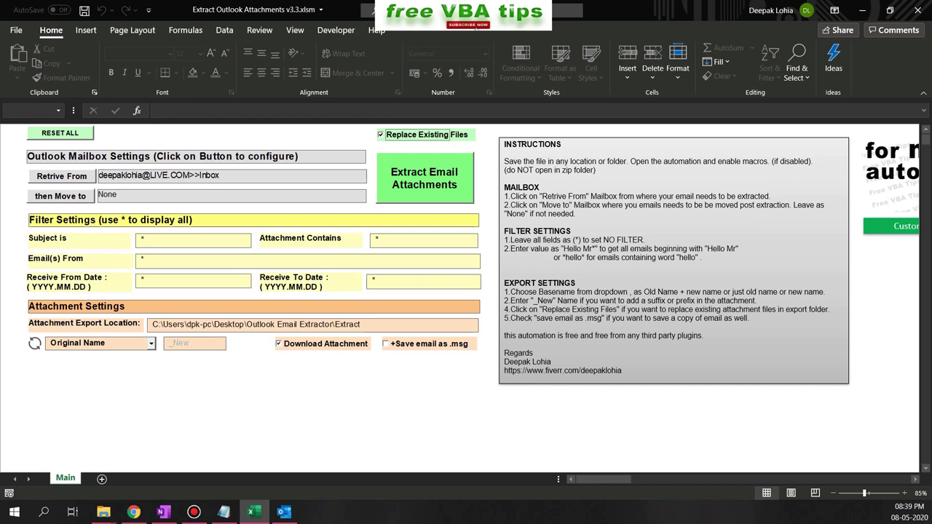
key("Tab")
key("Return")
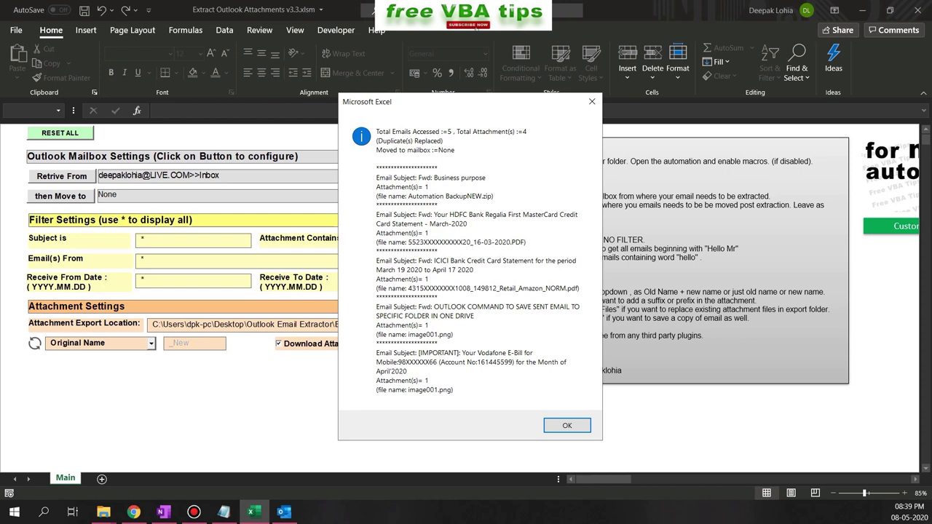
key("Return")
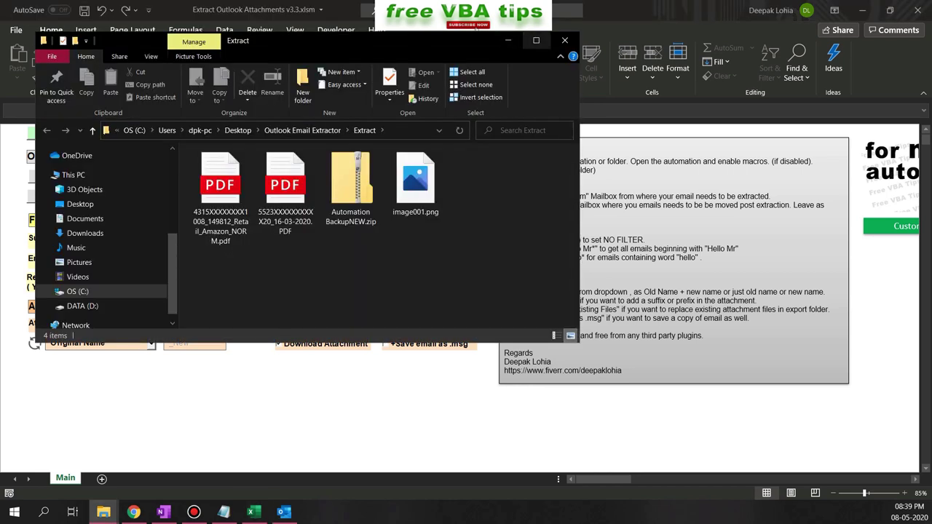
key("super+Up")
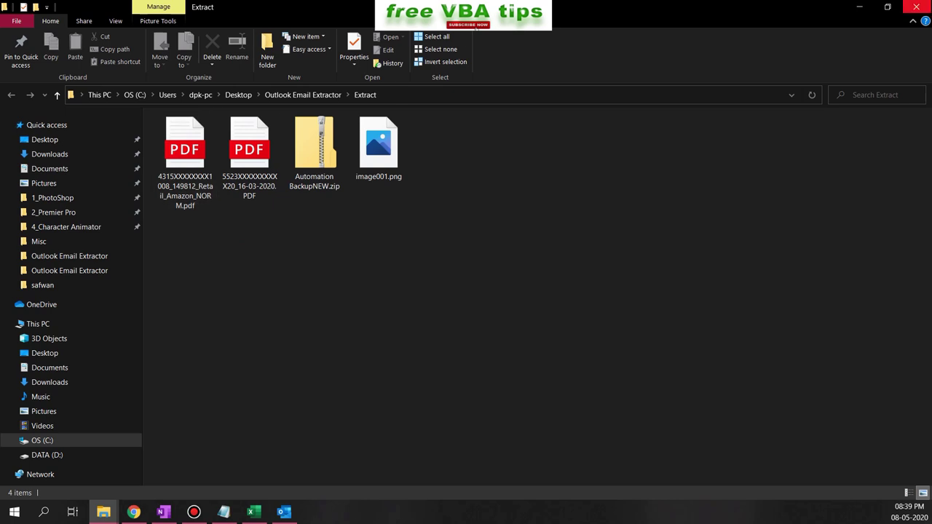
left_click(916, 6)
- Turn off Replace Existing Files and set attachment naming to Original_ + New Name
left_click(381, 135)
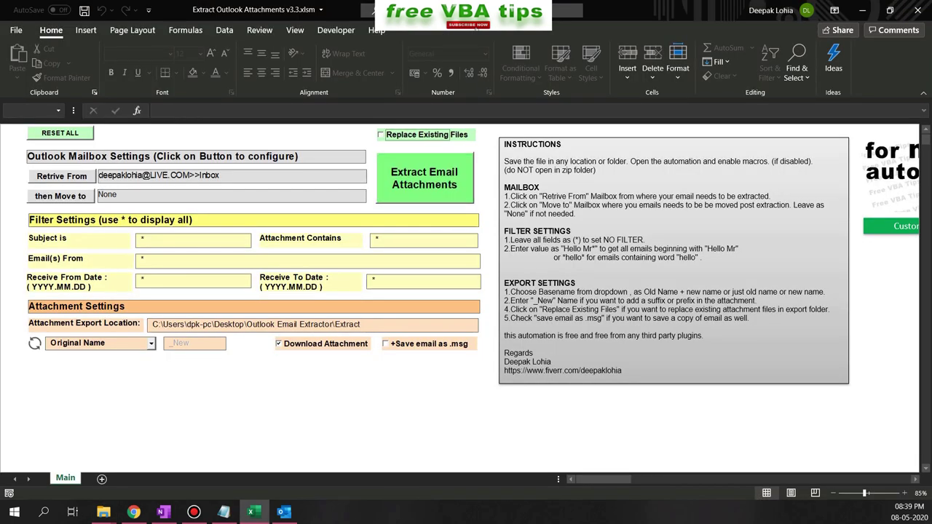
left_click(152, 343)
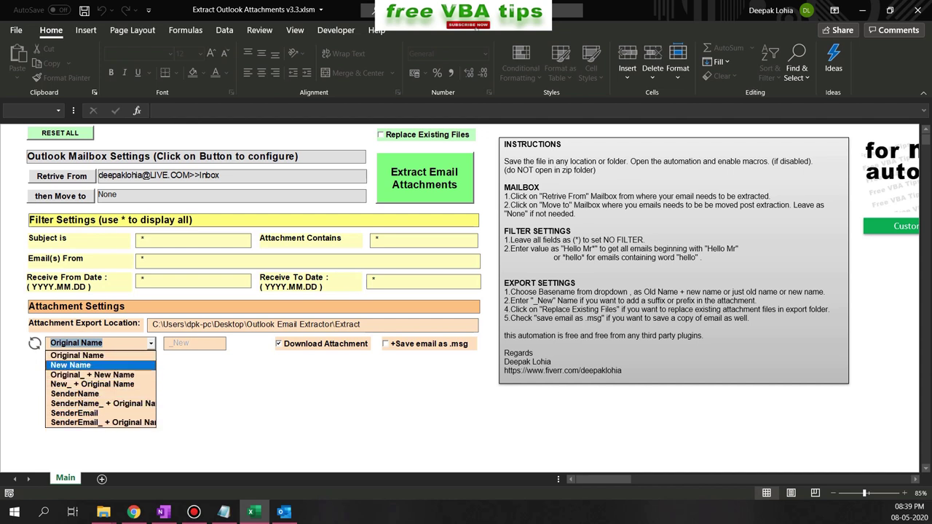
key("Return")
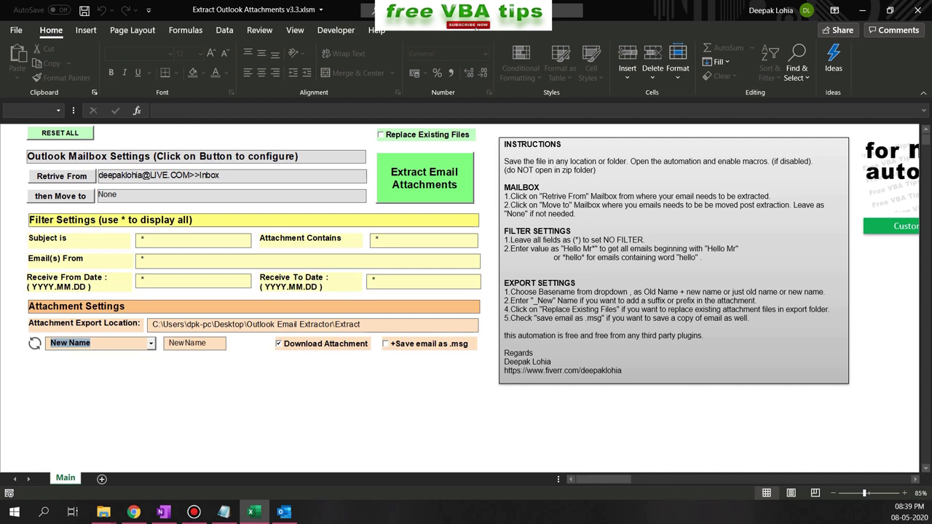
key("ctrl+a")
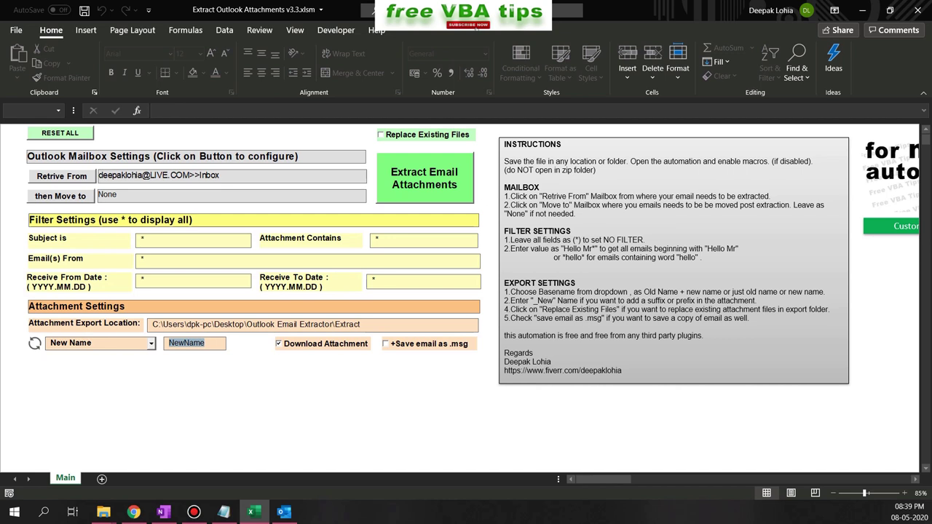
left_click(151, 343)
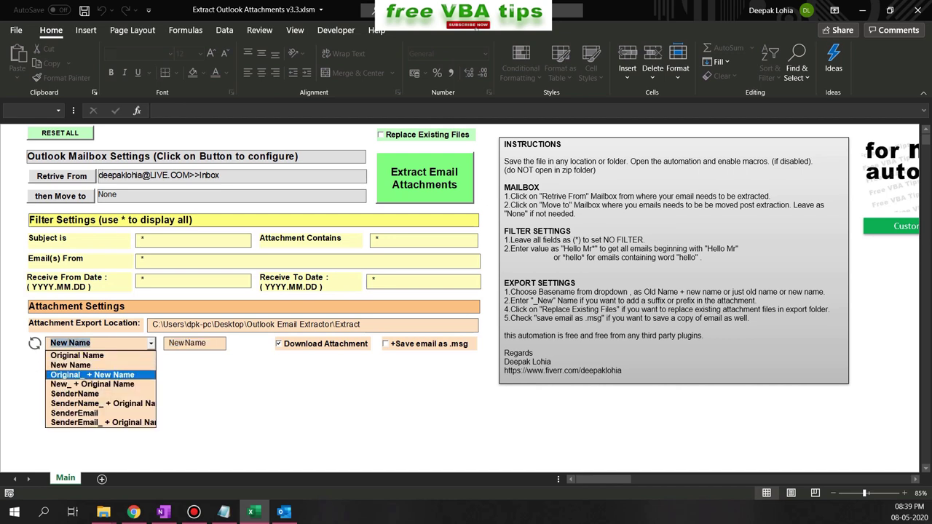
key("Return")
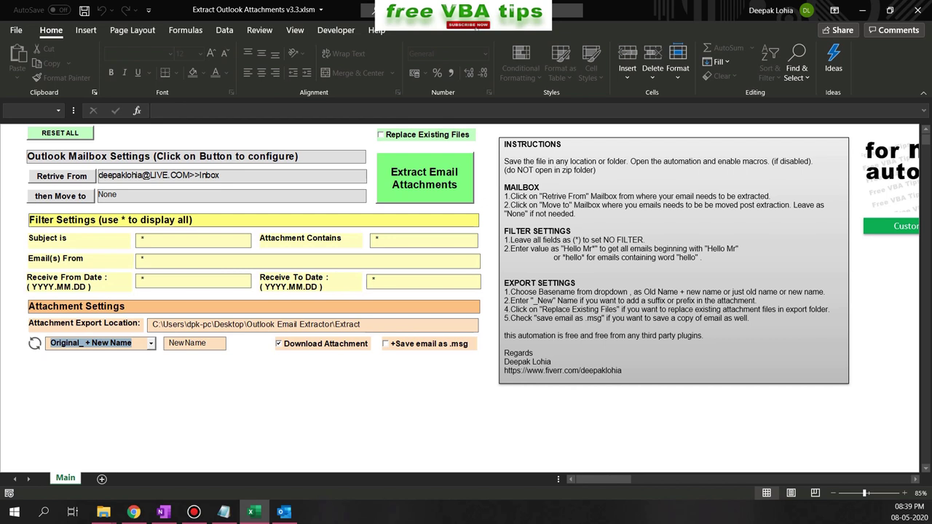
key("alt+Down")
key("Down")
key("Down")
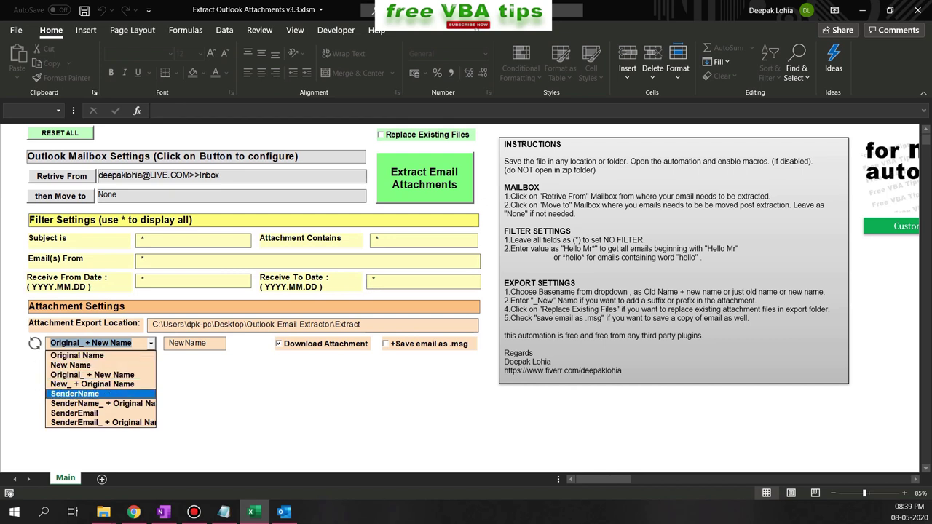
- Set the file base name to SenderName and run the extraction, dismissing the report
key("Return")
left_click(424, 177)
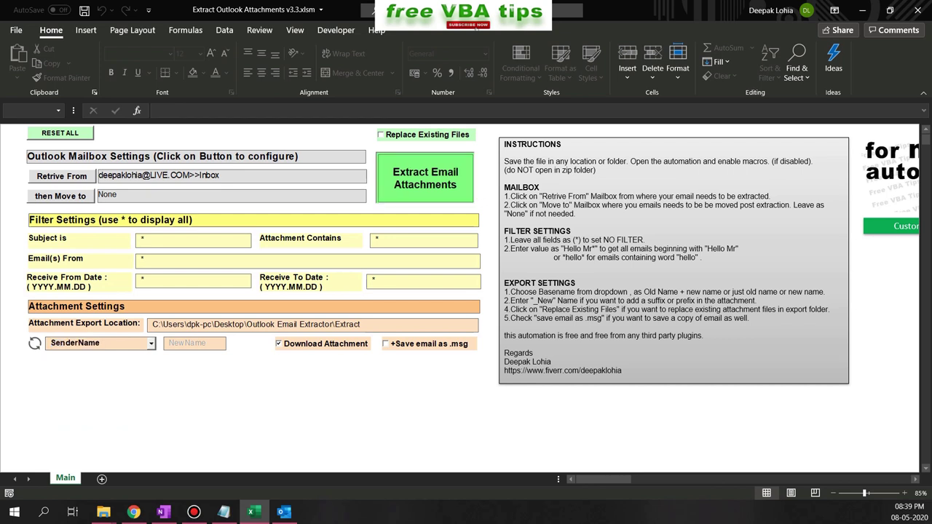
key("Return")
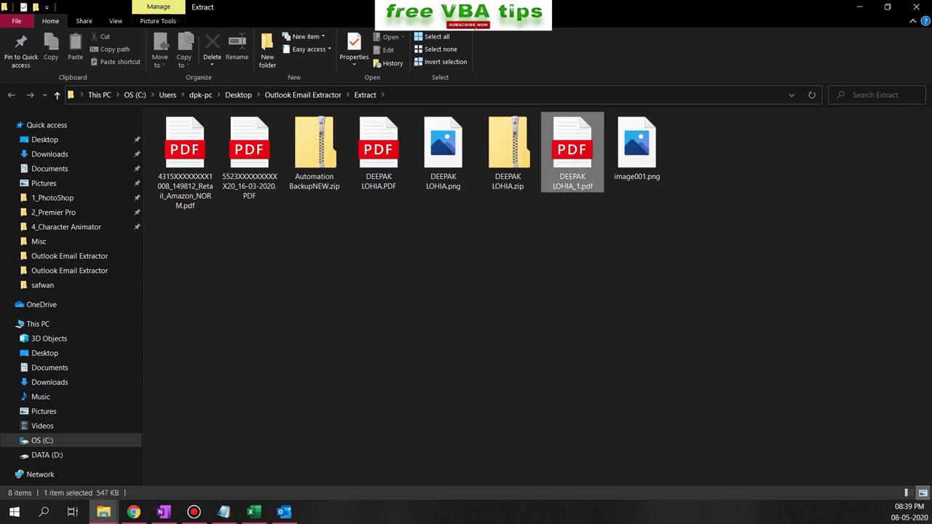
- Delete all eight extracted files from the Extract folder and return to the workbook
key("ctrl+a")
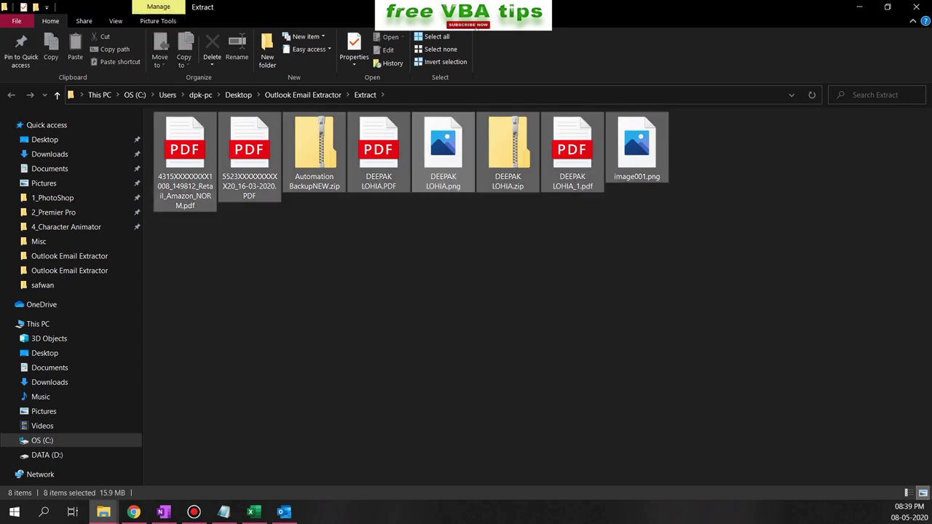
key("Delete")
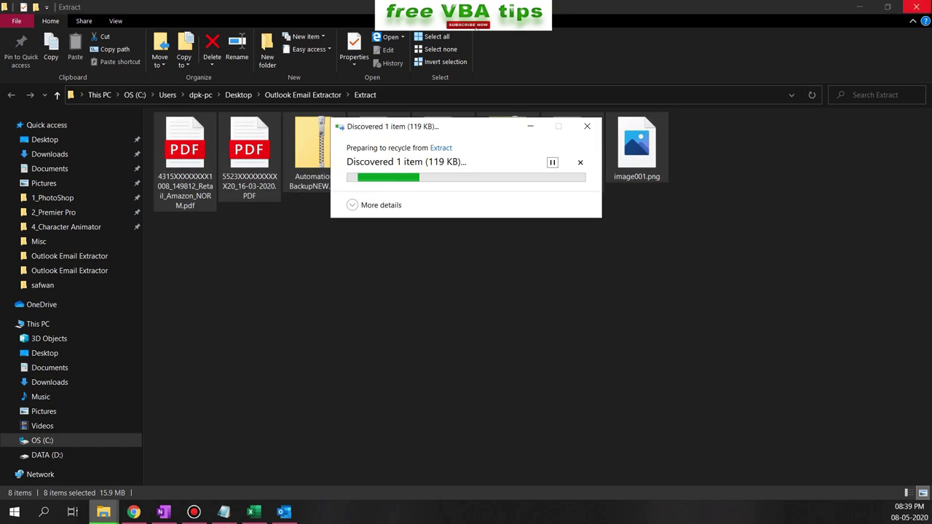
key("alt+Tab")
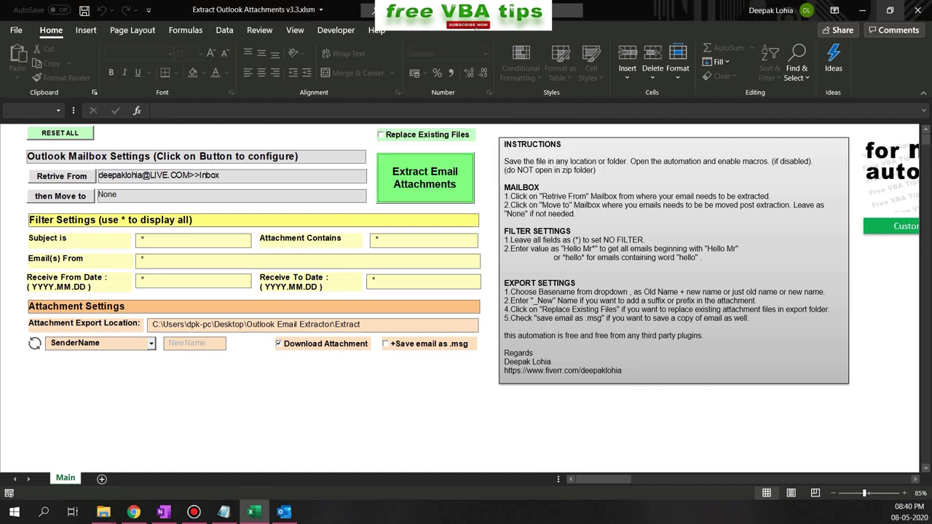
- Enable '+Save email as .msg' and extract, producing seven .msg emails plus four attachments
left_click(385, 343)
left_click(424, 177)
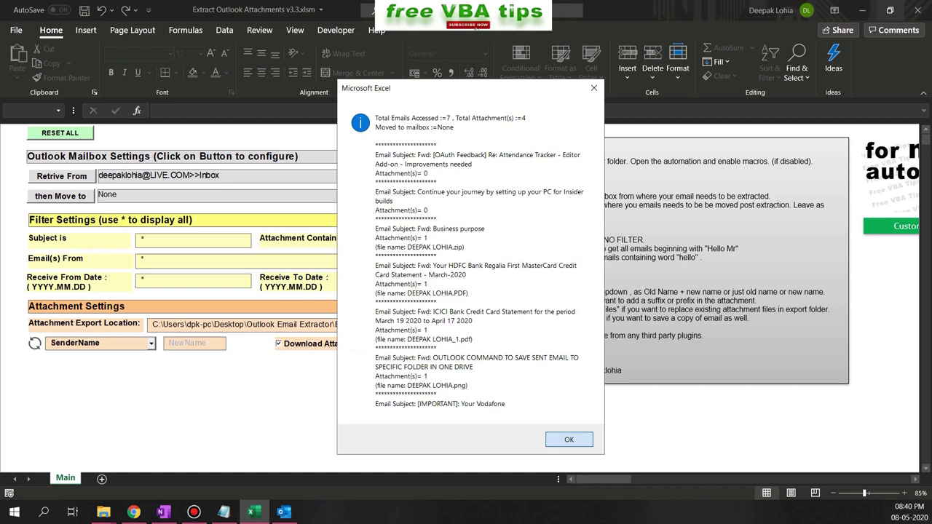
left_click(569, 439)
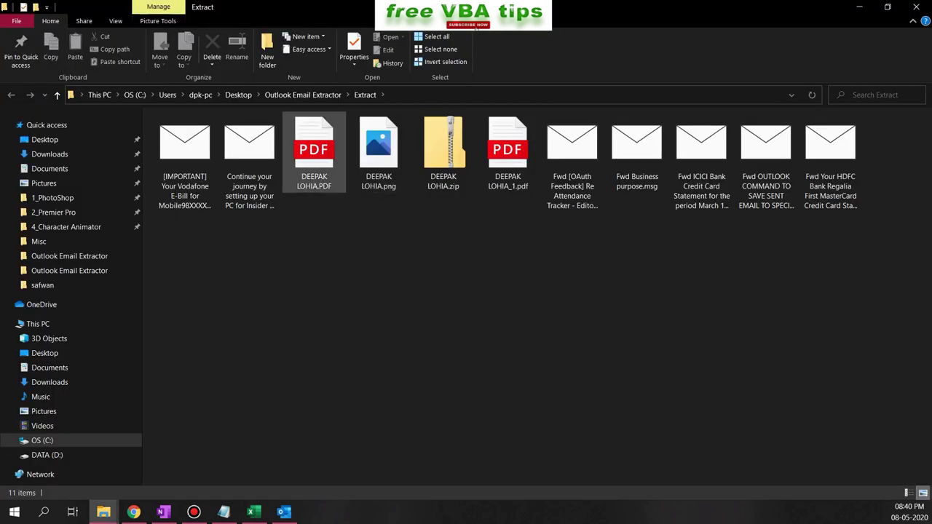
- Delete all eleven exported files from Extract and return to the workbook
left_click_drag(276, 255, 190, 197)
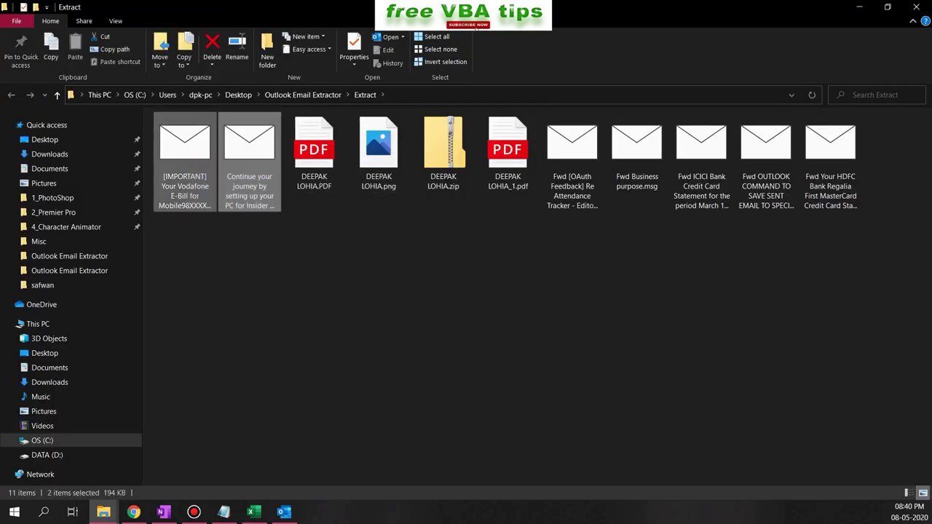
mouse_move(910, 264)
left_mouse_down()
mouse_move(308, 172)
mouse_move(174, 172)
left_mouse_up()
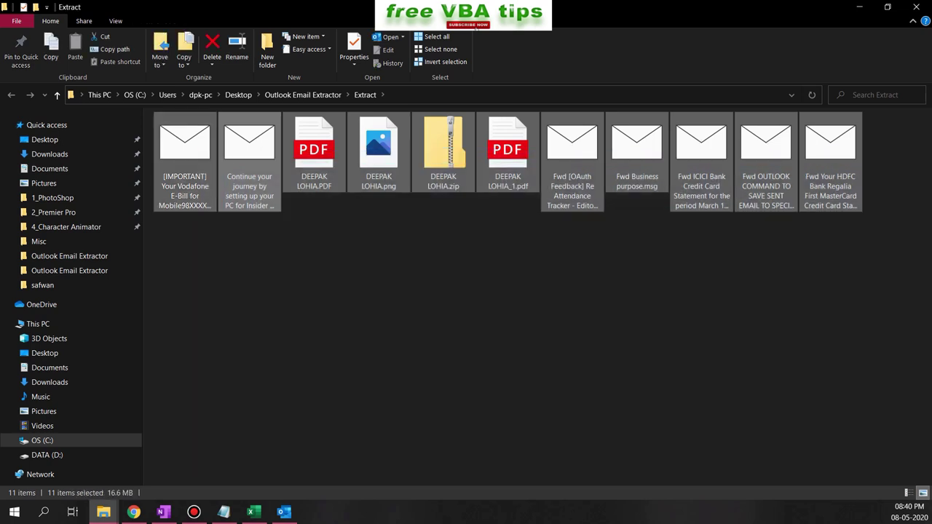
key("Delete")
left_click(859, 6)
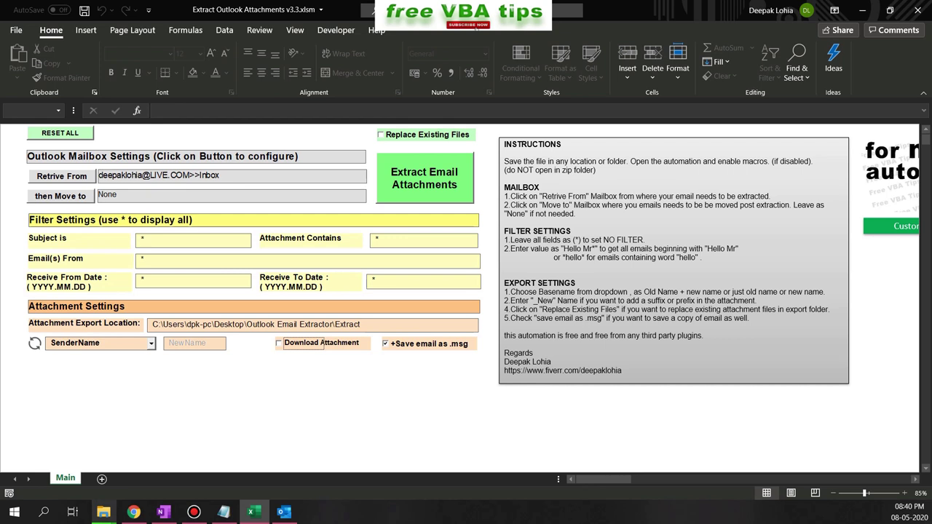
- Extract only the seven emails as .msg files, then delete them and close Explorer
left_click(424, 178)
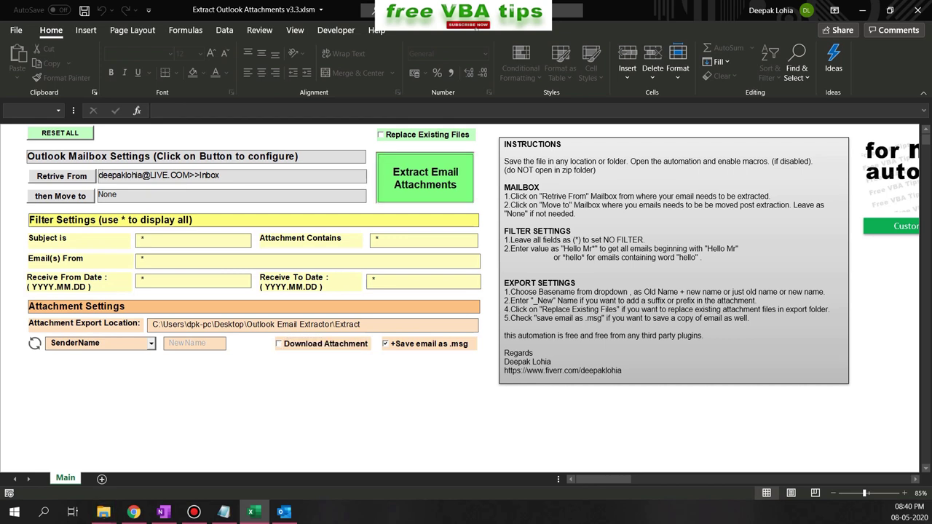
left_click(540, 301)
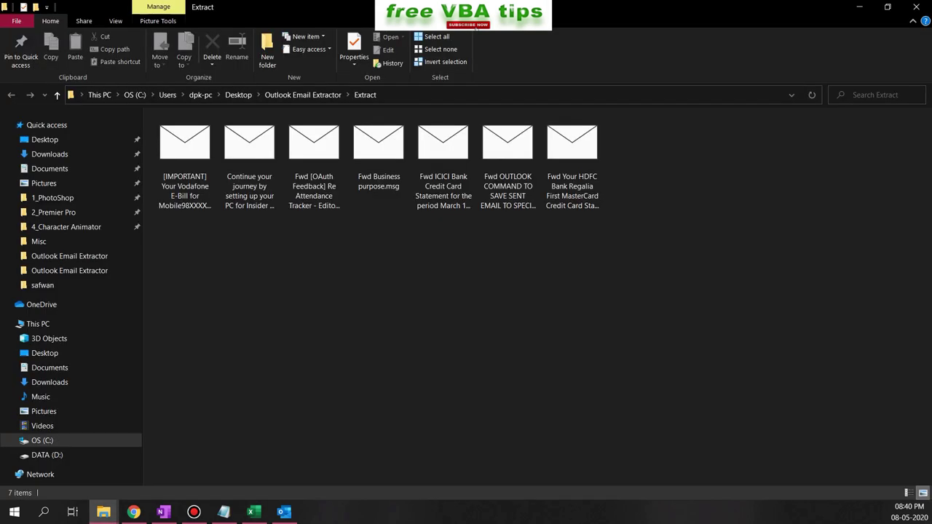
mouse_move(508, 253)
left_mouse_down()
mouse_move(710, 305)
mouse_move(192, 114)
left_mouse_up()
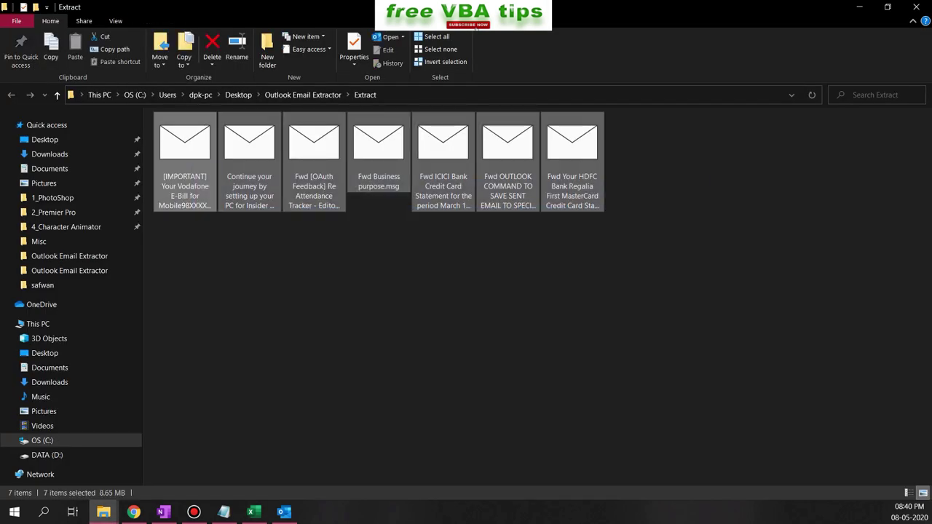
key("Delete")
left_click(916, 7)
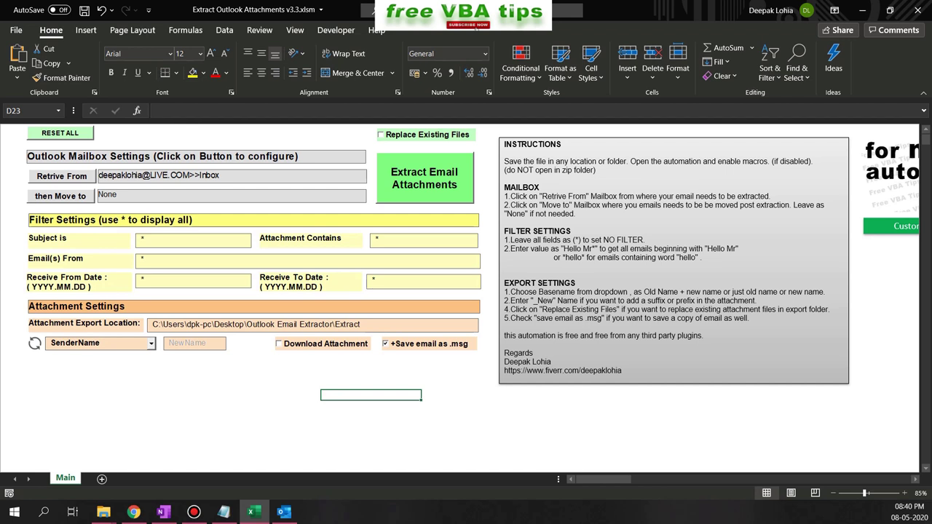
- Add a subfolder named 'Done' under the Outlook Inbox, then return to the extractor workbook
key("alt+Tab")
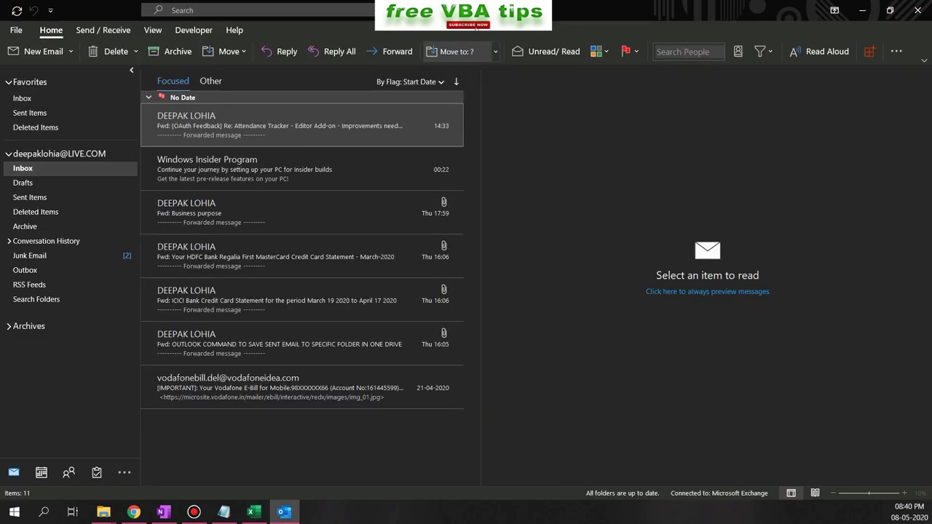
right_click(35, 168)
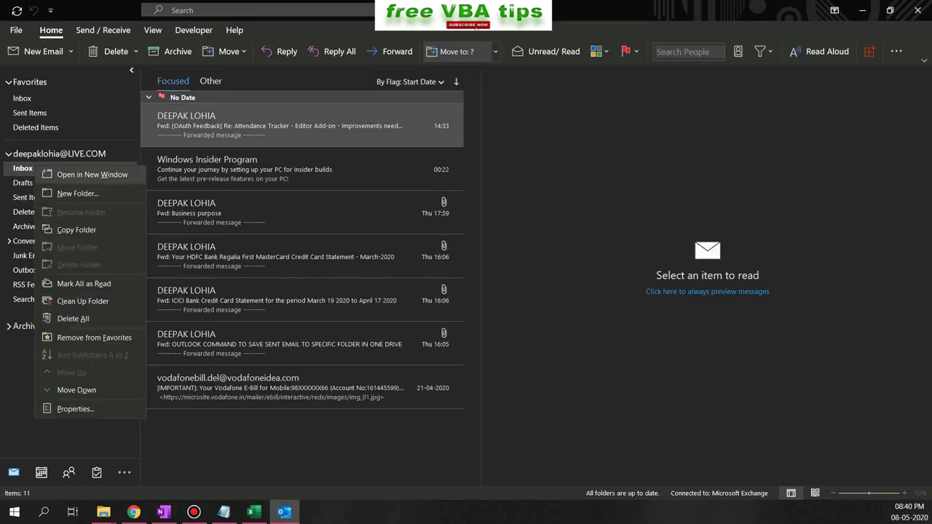
left_click(77, 193)
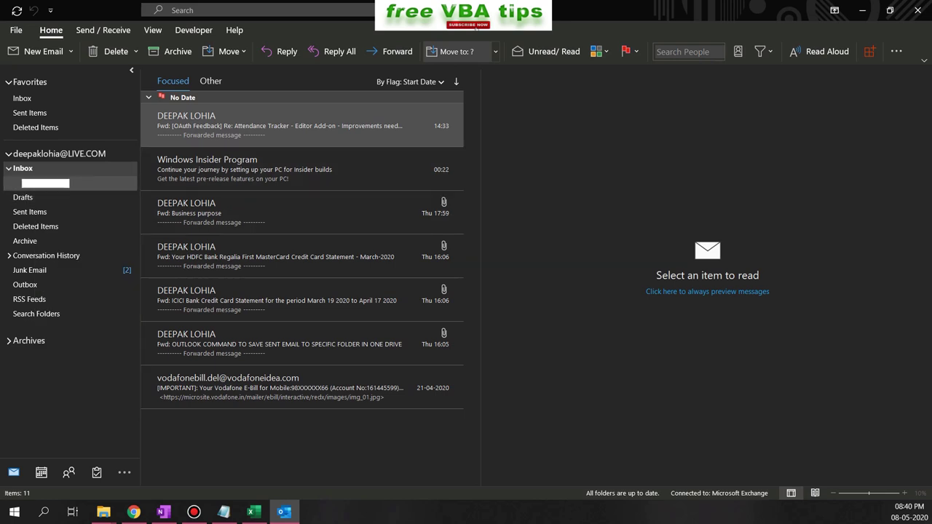
type("Done")
key("Return")
left_click(862, 10)
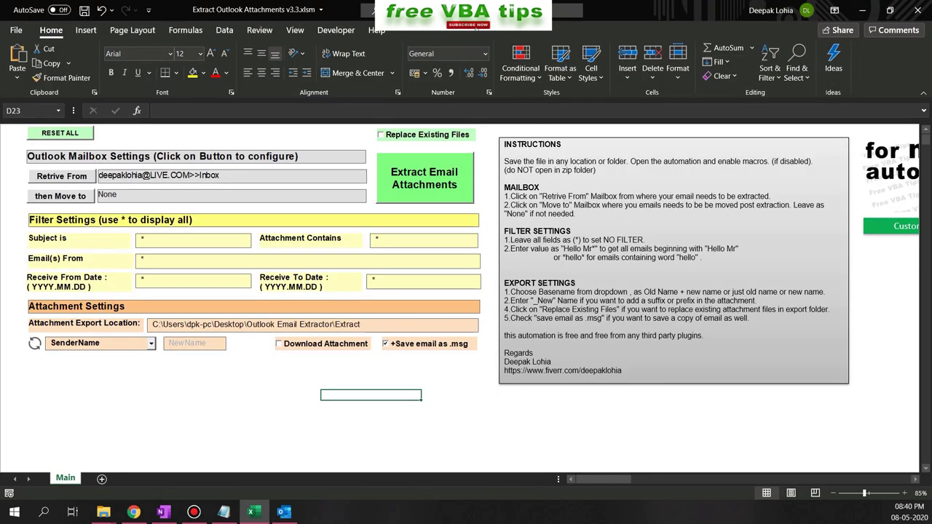
- Set the mail move destination to Inbox>>Done and run the extraction, moving all seven emails
left_click(60, 196)
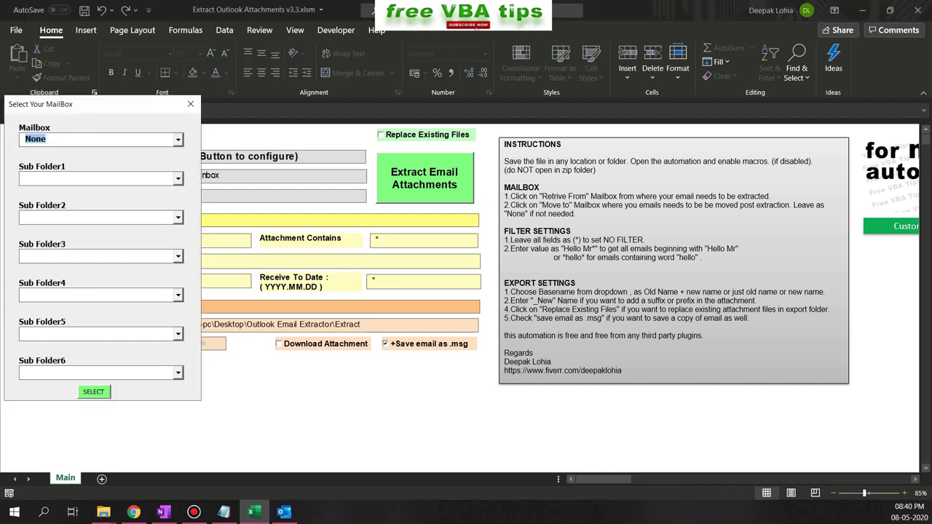
key("alt+Down")
key("Return")
key("Down")
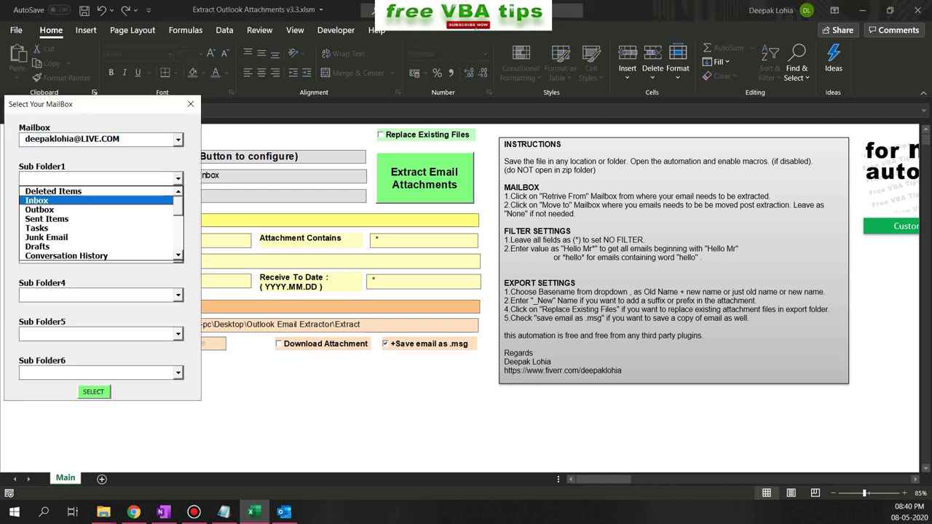
key("Return")
key("Down")
key("Return")
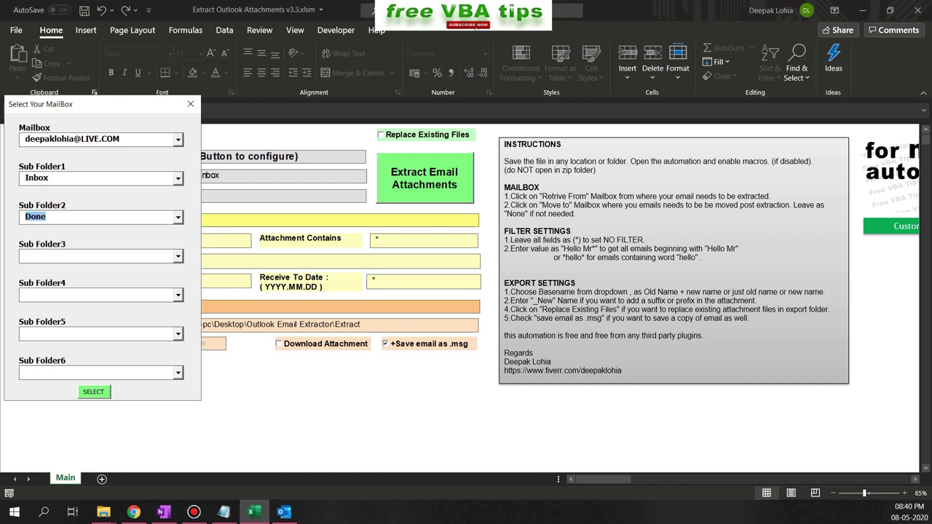
key("Return")
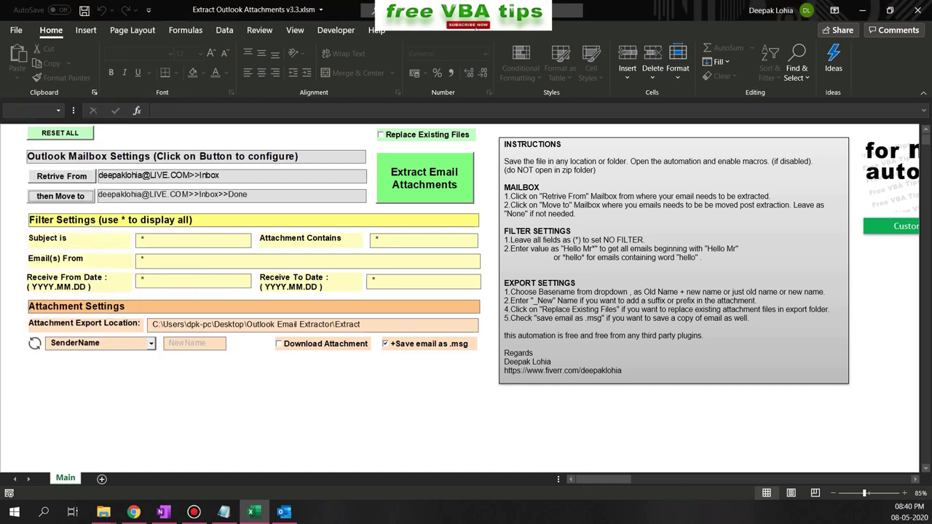
left_click(424, 178)
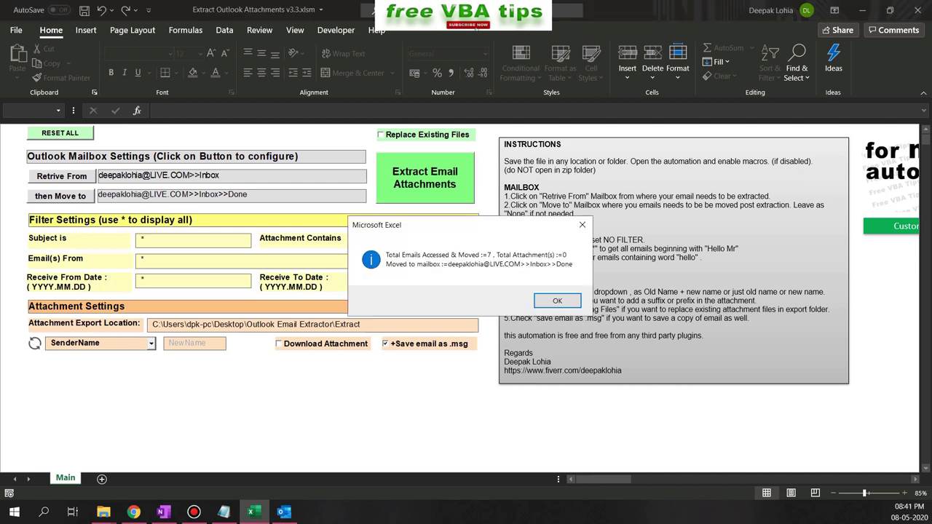
- Dismiss the report and verify Outlook's Inbox is empty while Done holds all seven emails
key("Return")
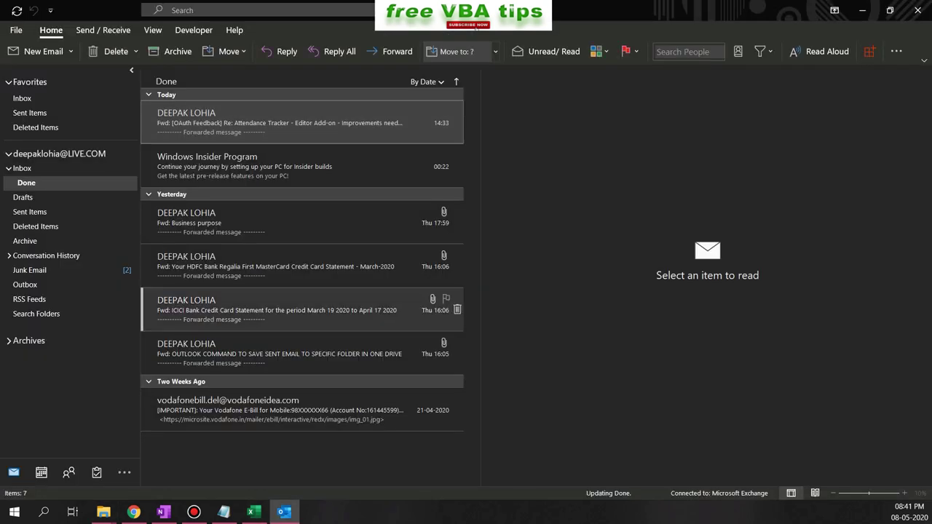
key("Up")
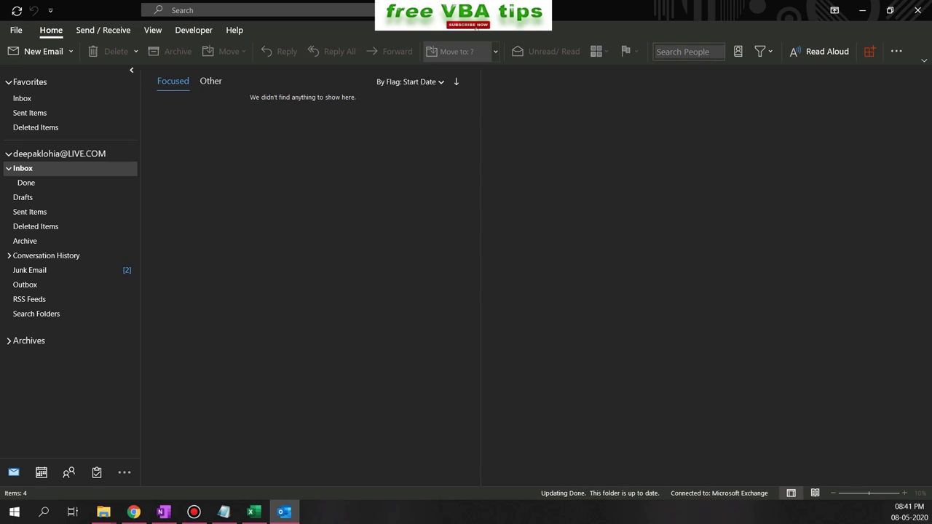
key("Down")
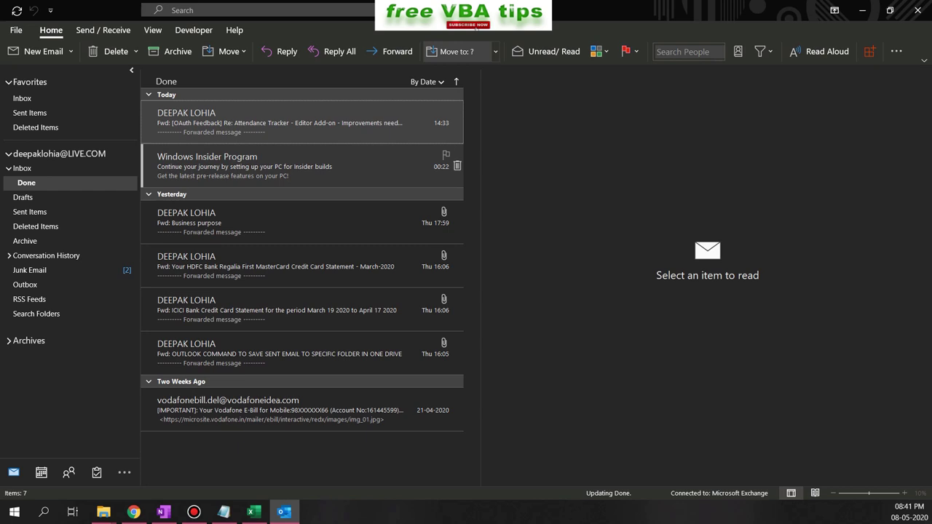
key("Up")
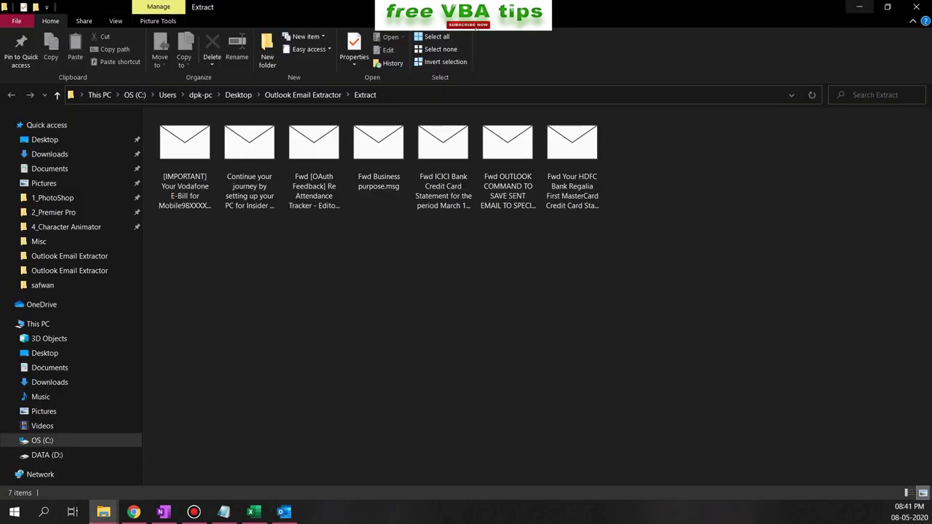
- Close the Extract folder window to return to the Excel extractor workbook
left_click(860, 7)
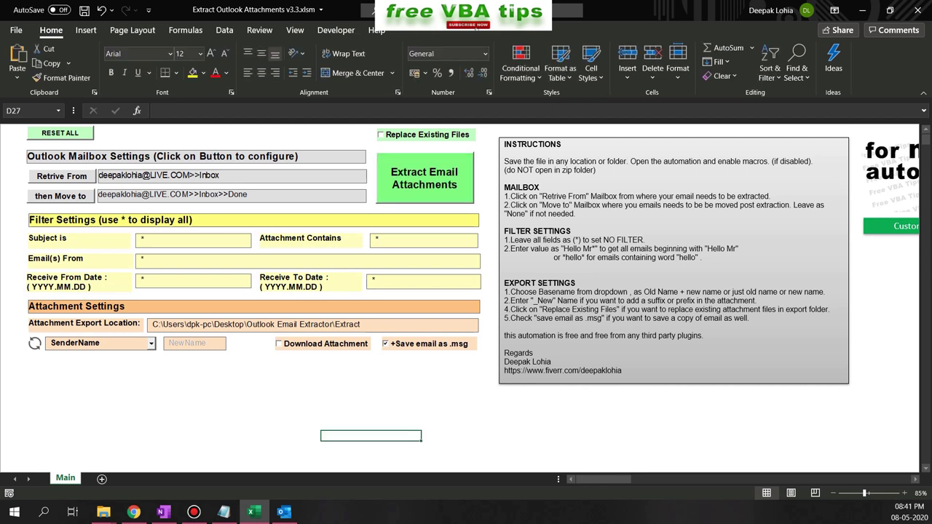